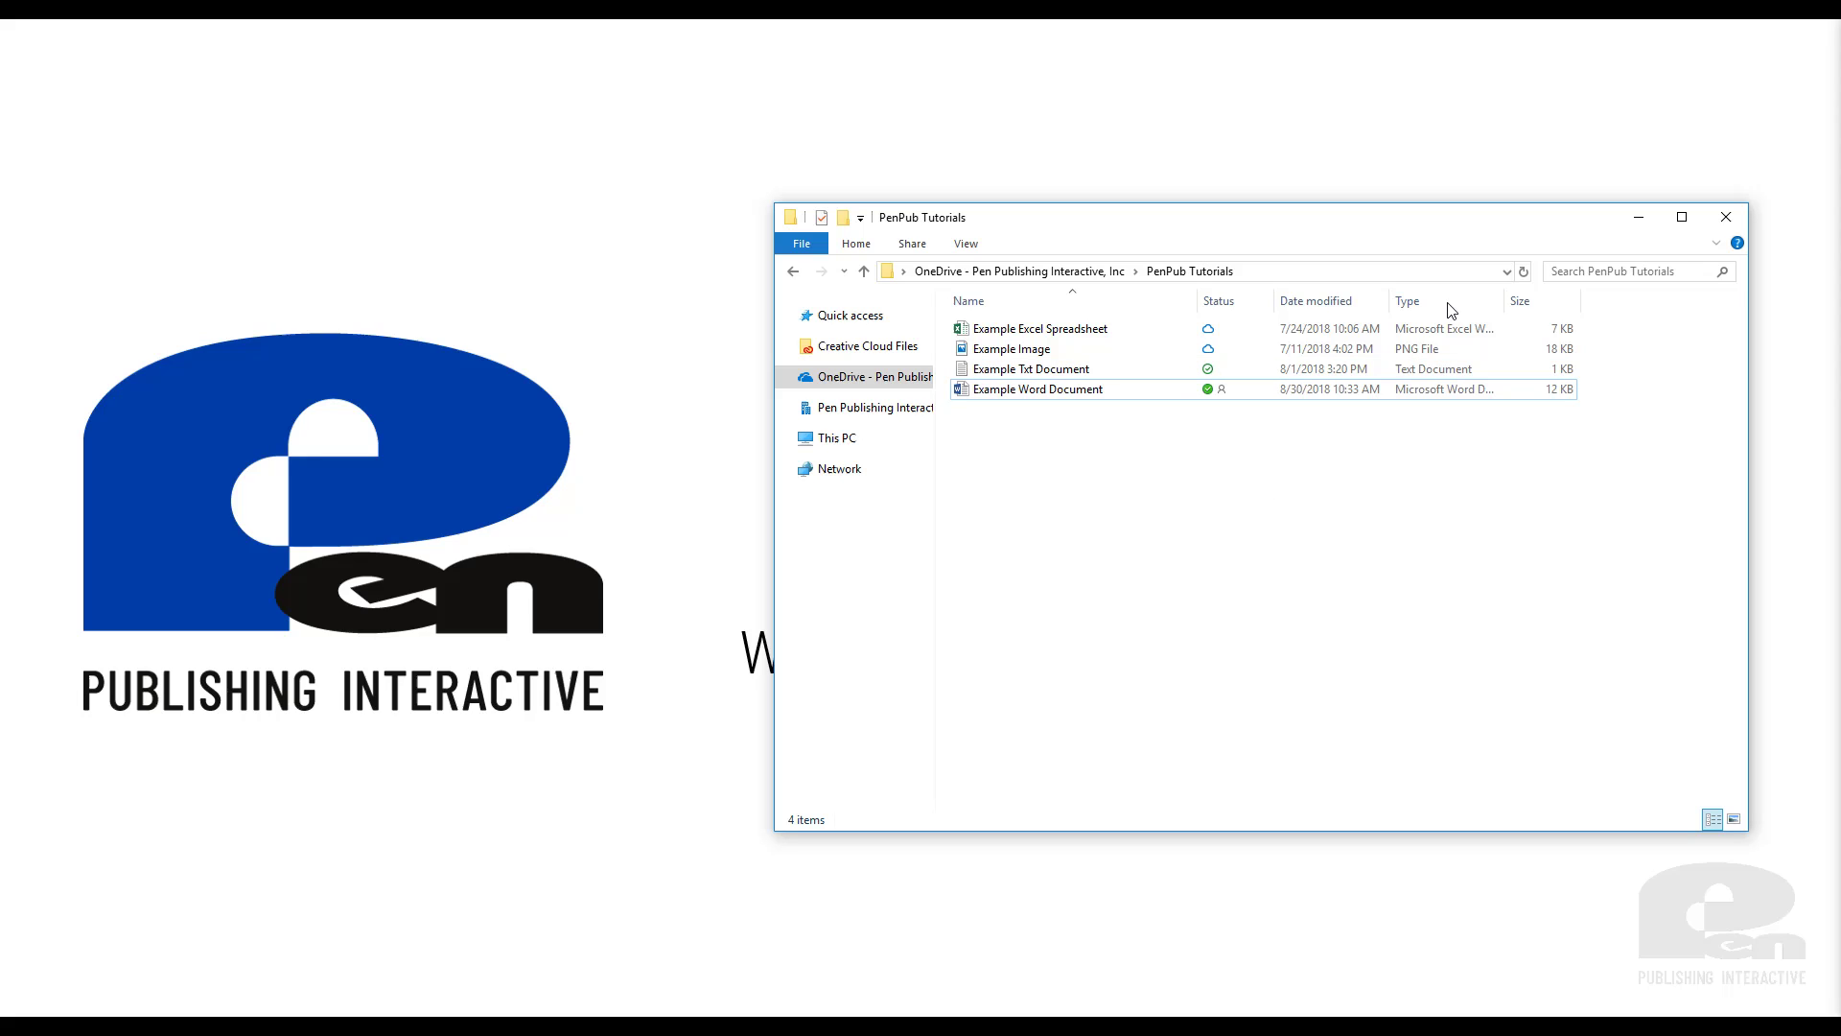
Step: Place the guest's cursor after the first line and the owner's cursor after the third line, each visible to the other
click(1638, 218)
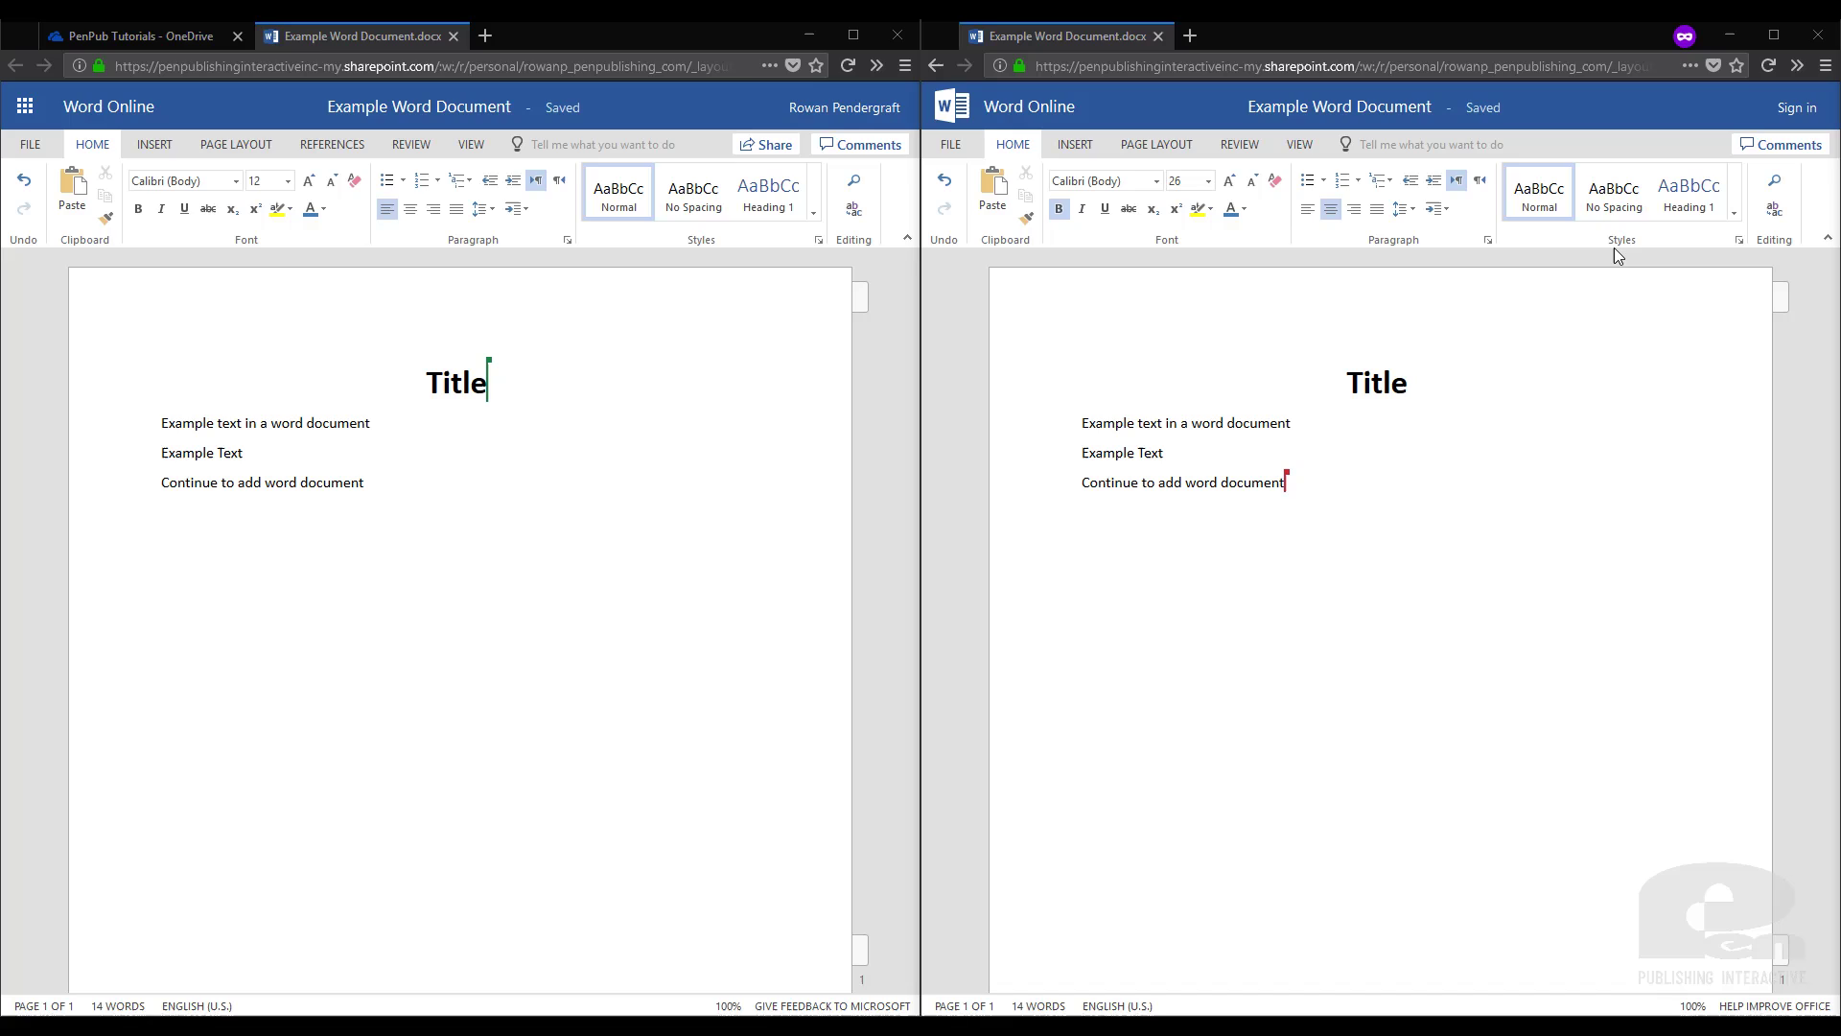
click(587, 414)
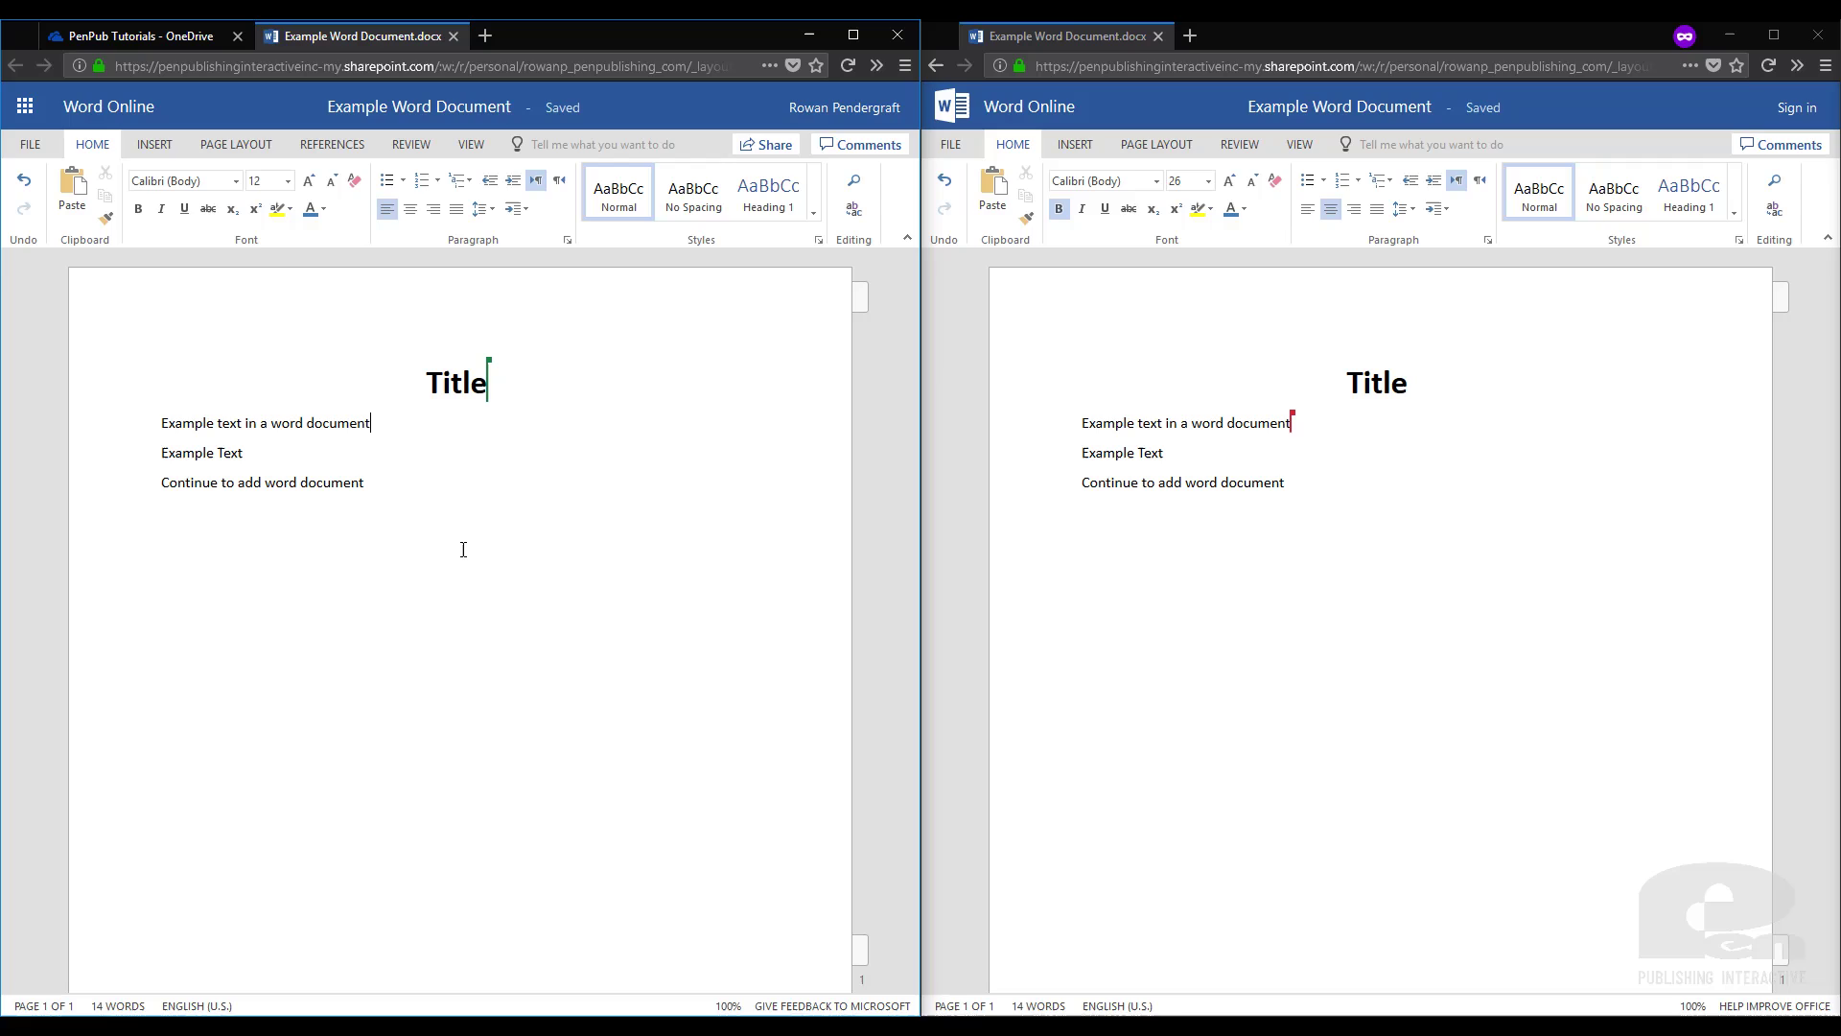
click(350, 454)
click(1302, 421)
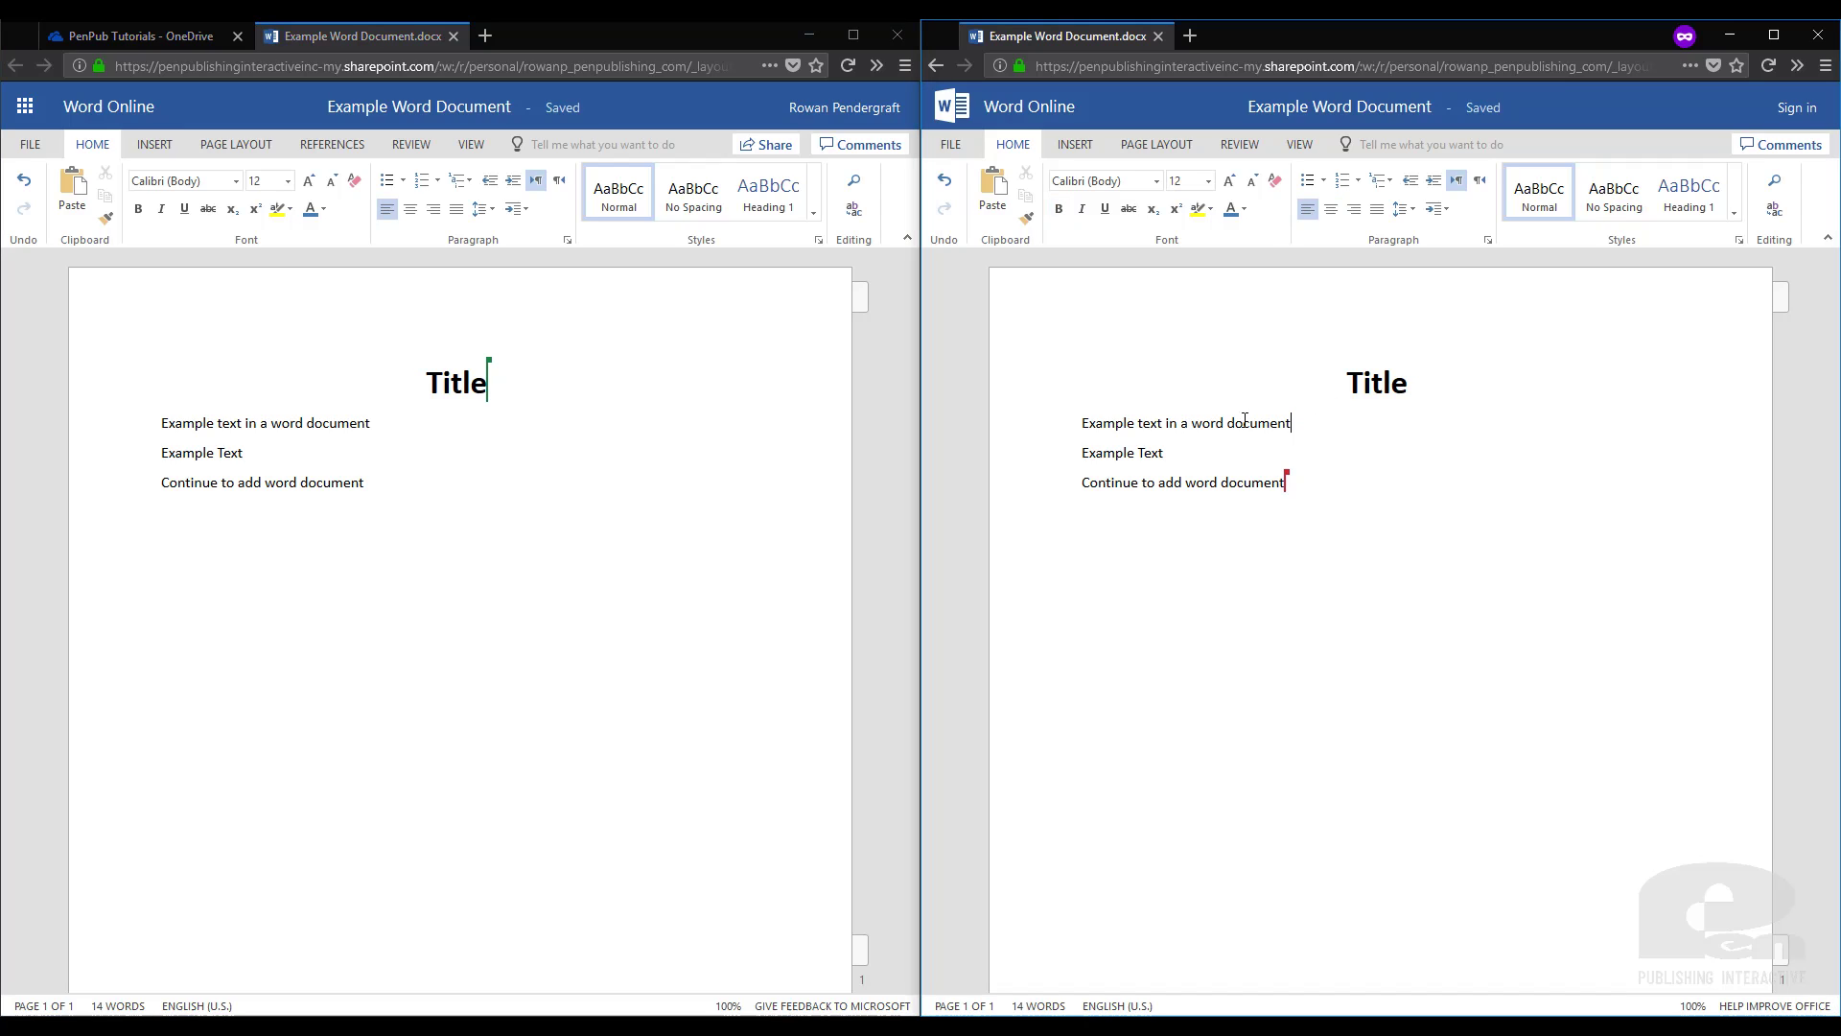
click(402, 486)
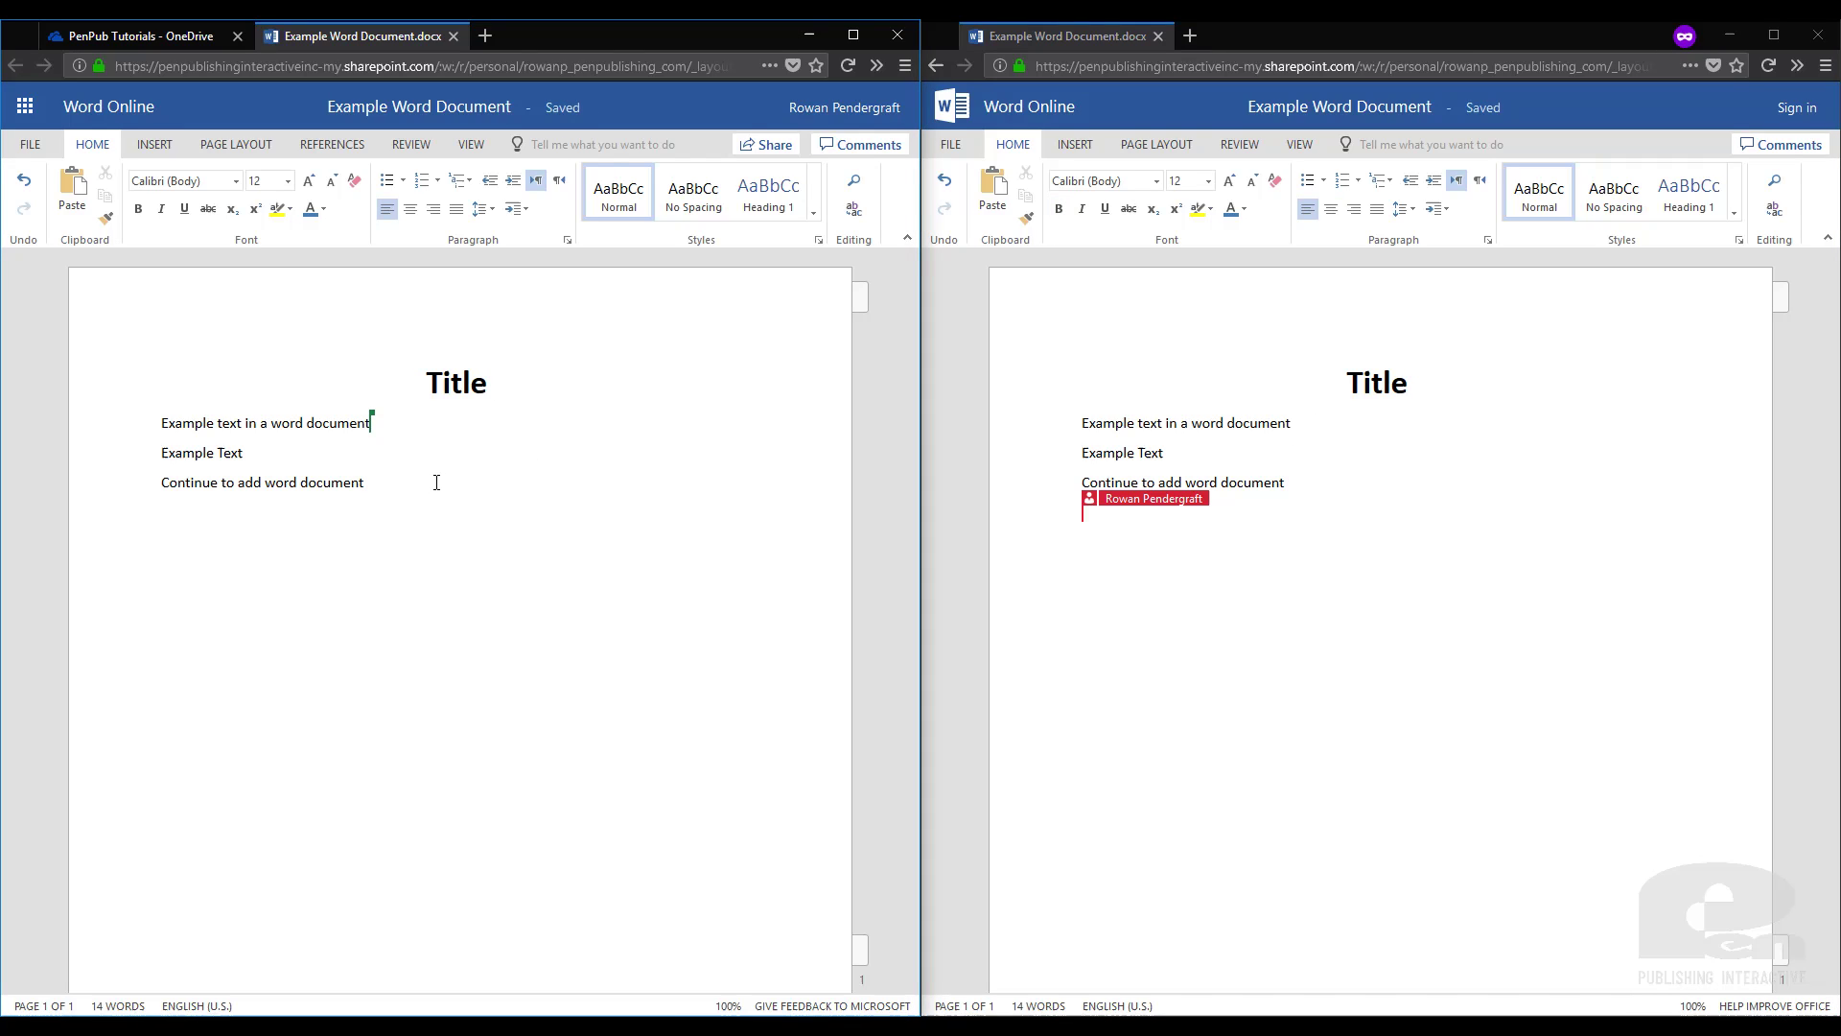
text(Add another)
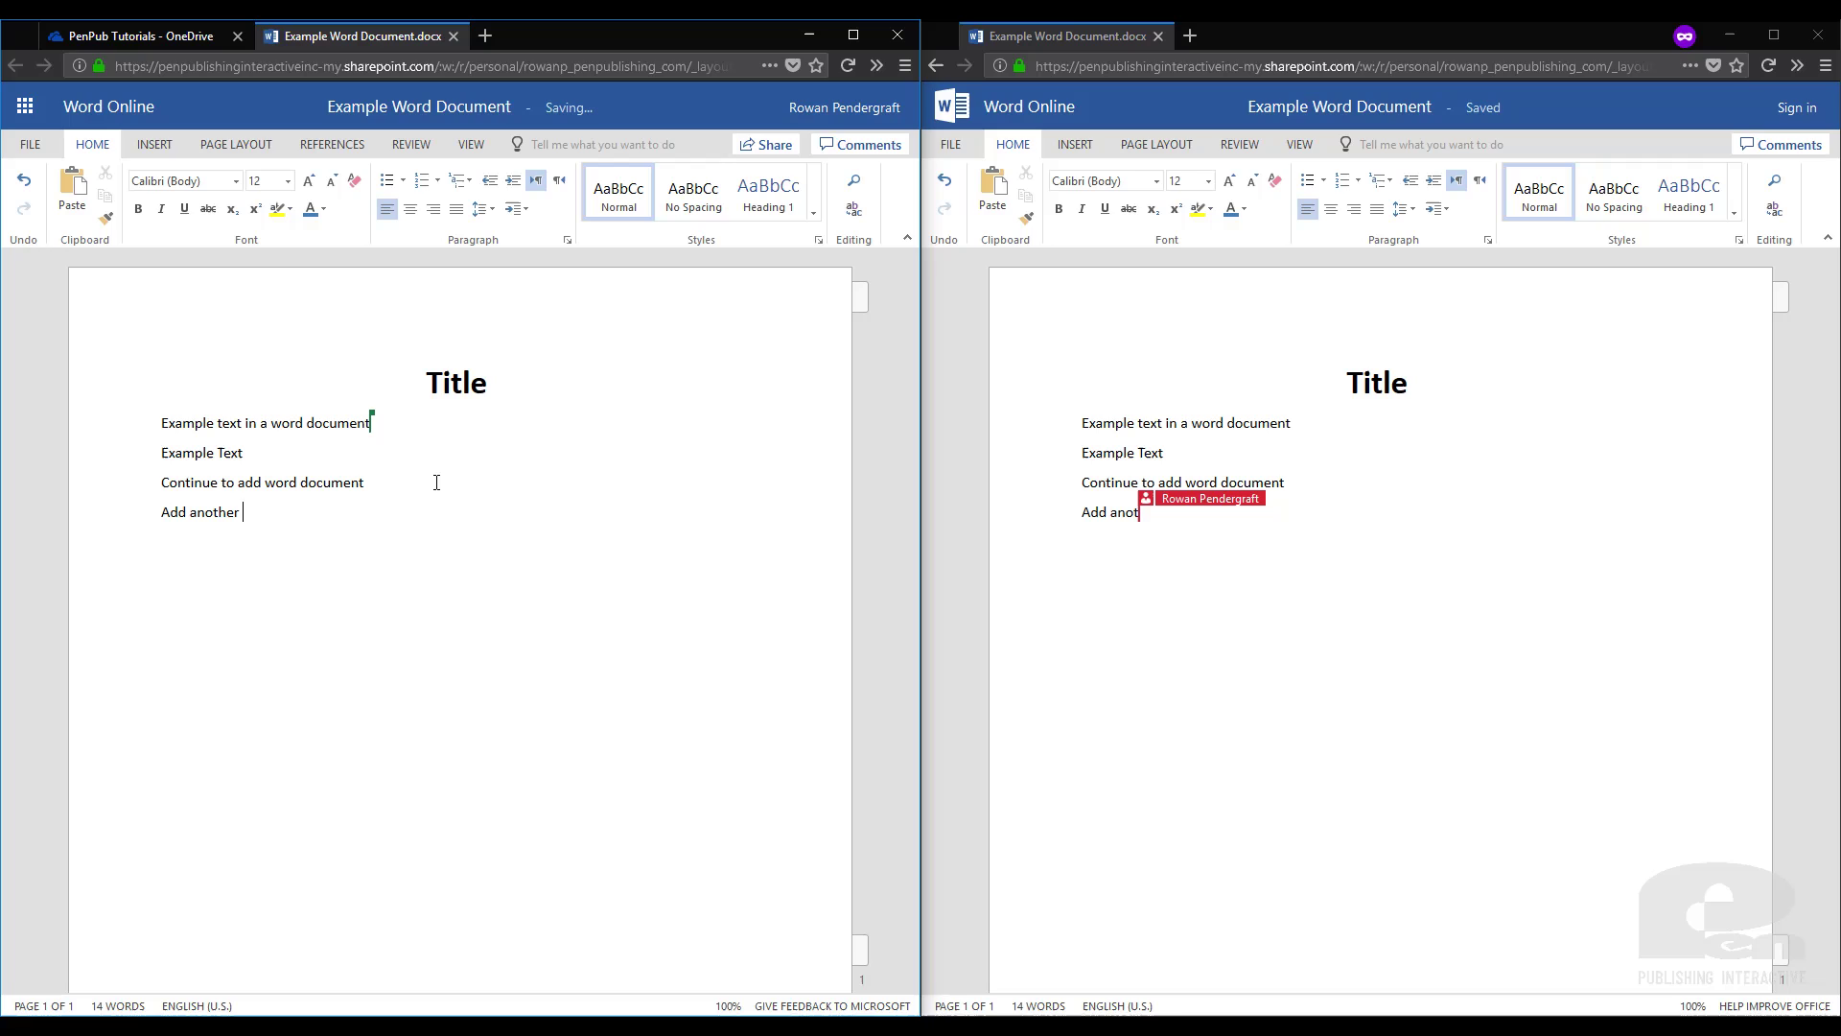
text( line of text)
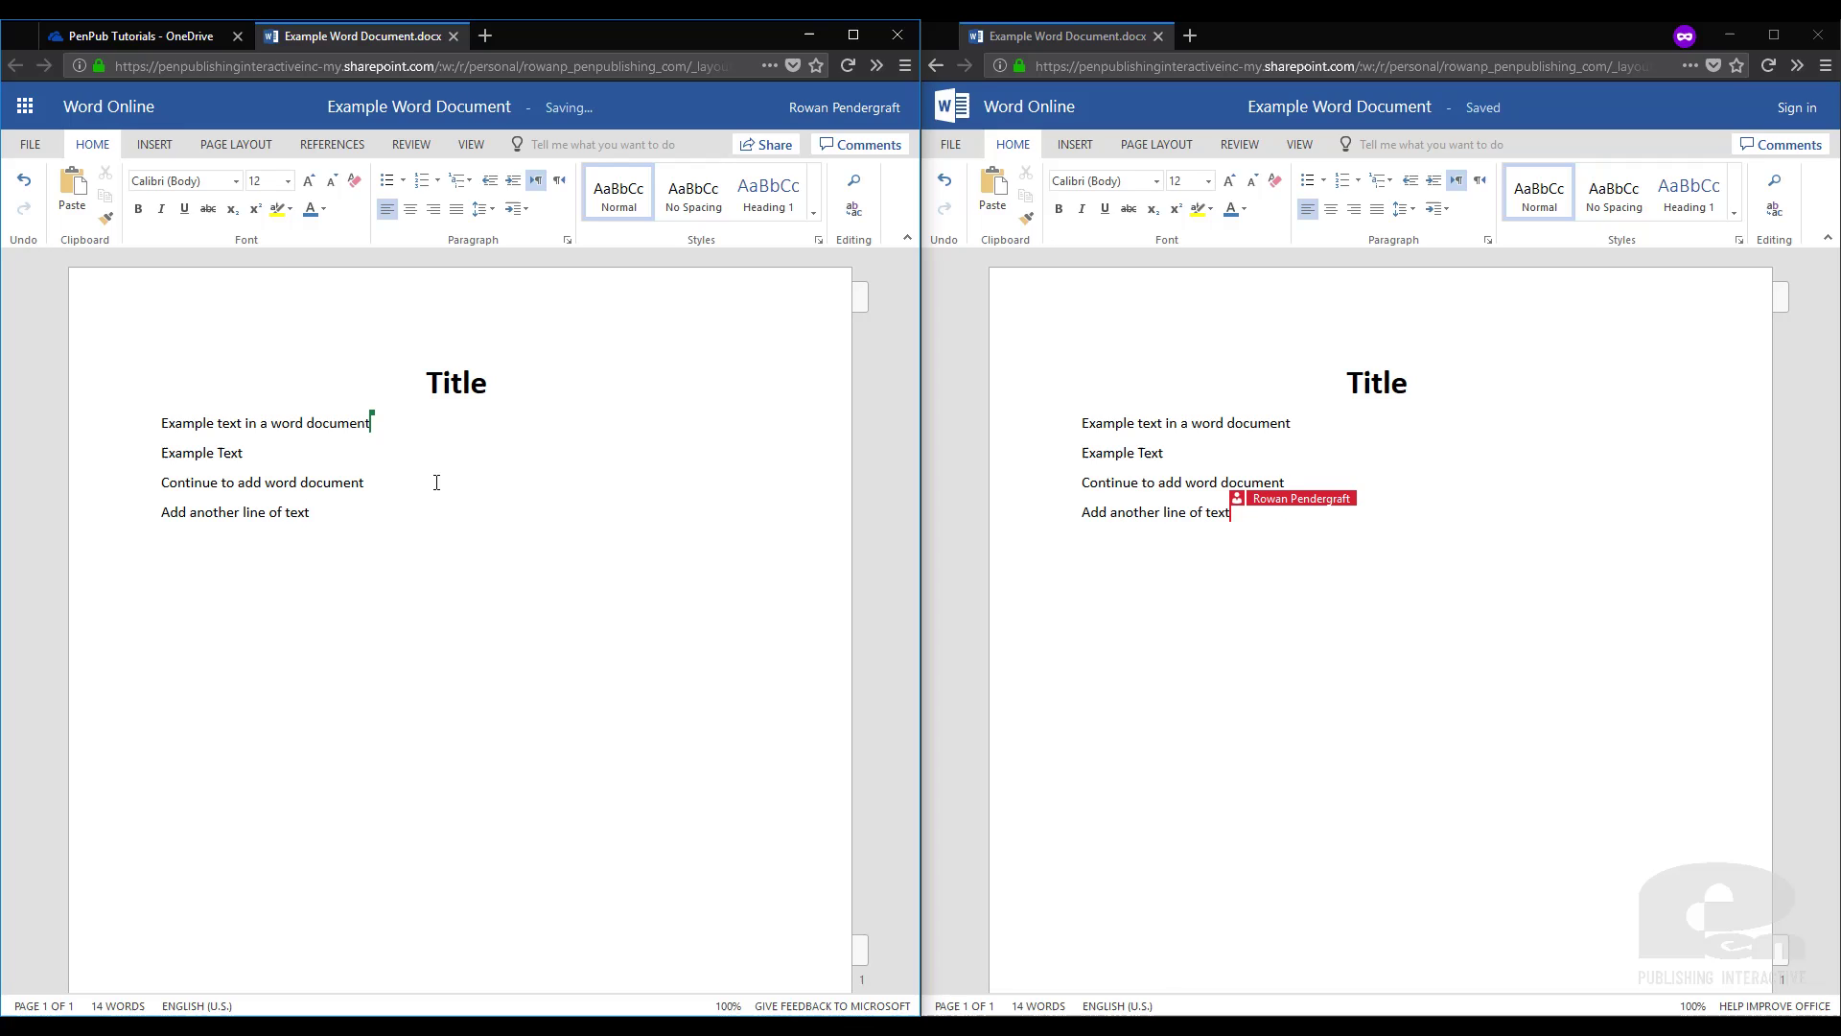
Step: Add the line "Add another line of text" in the owner's window and confirm it appears in the guest's copy
click(384, 520)
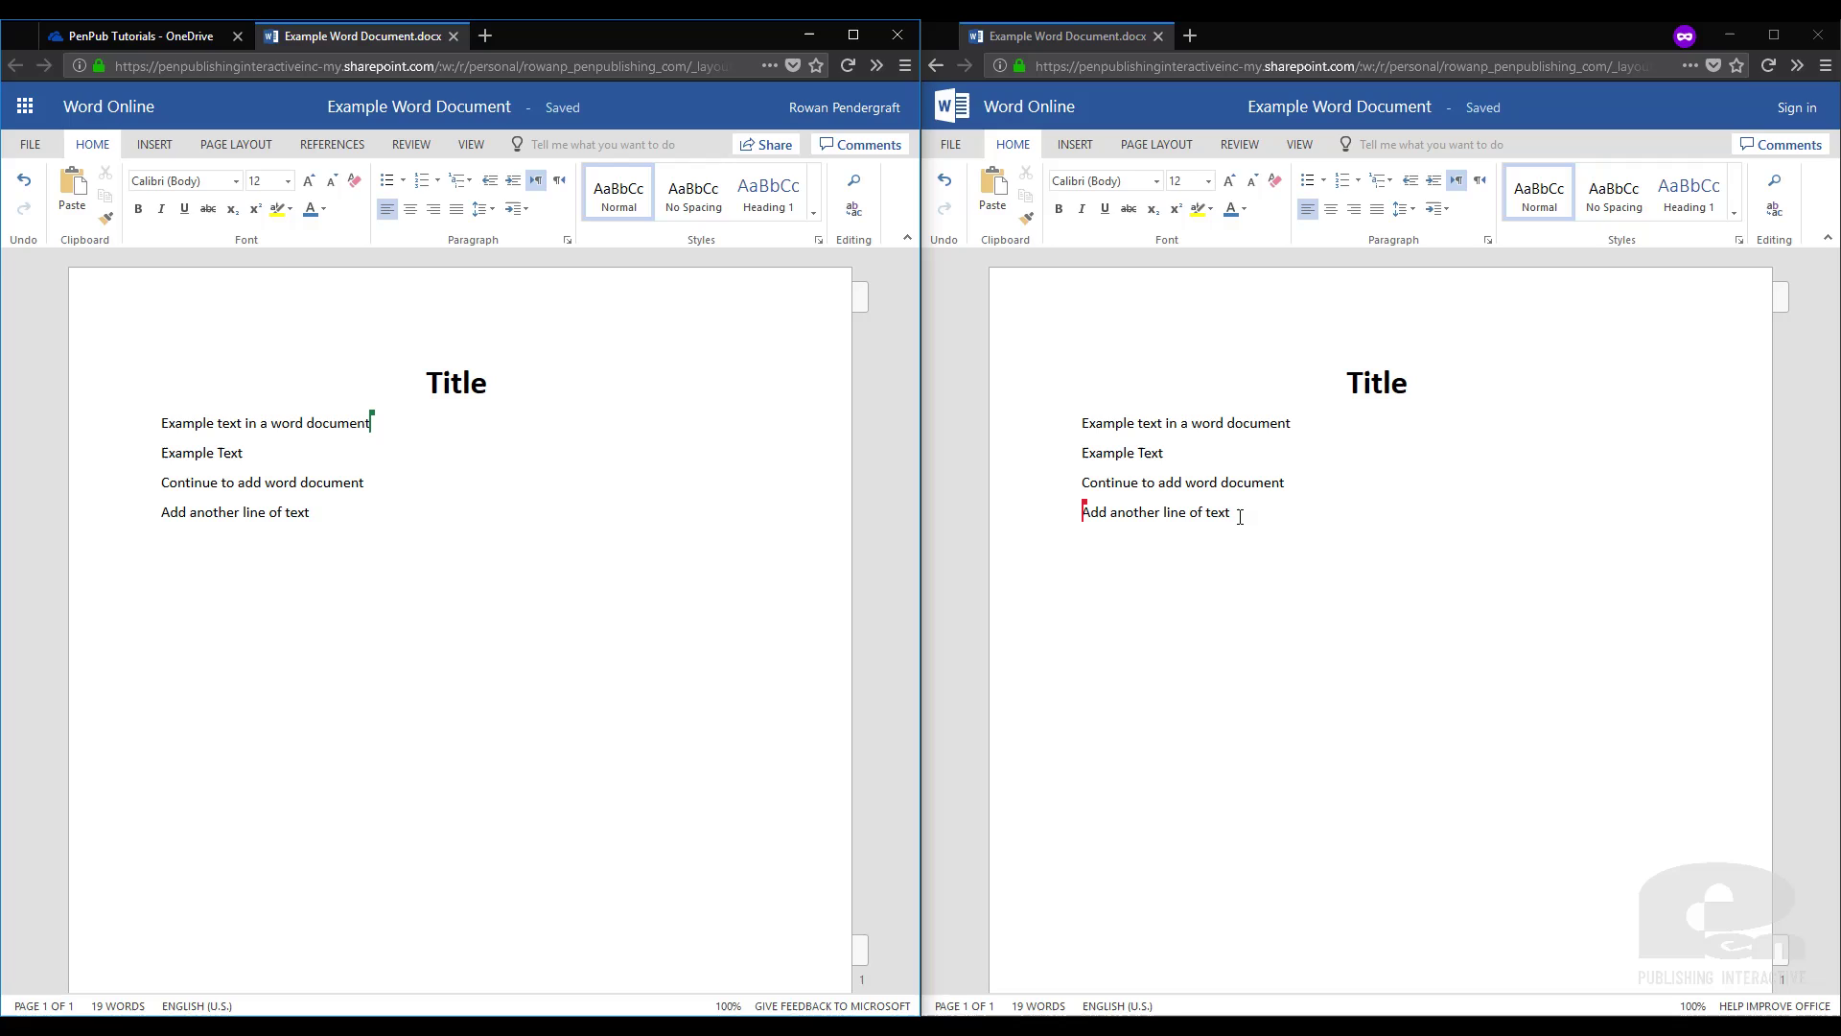
click(1166, 456)
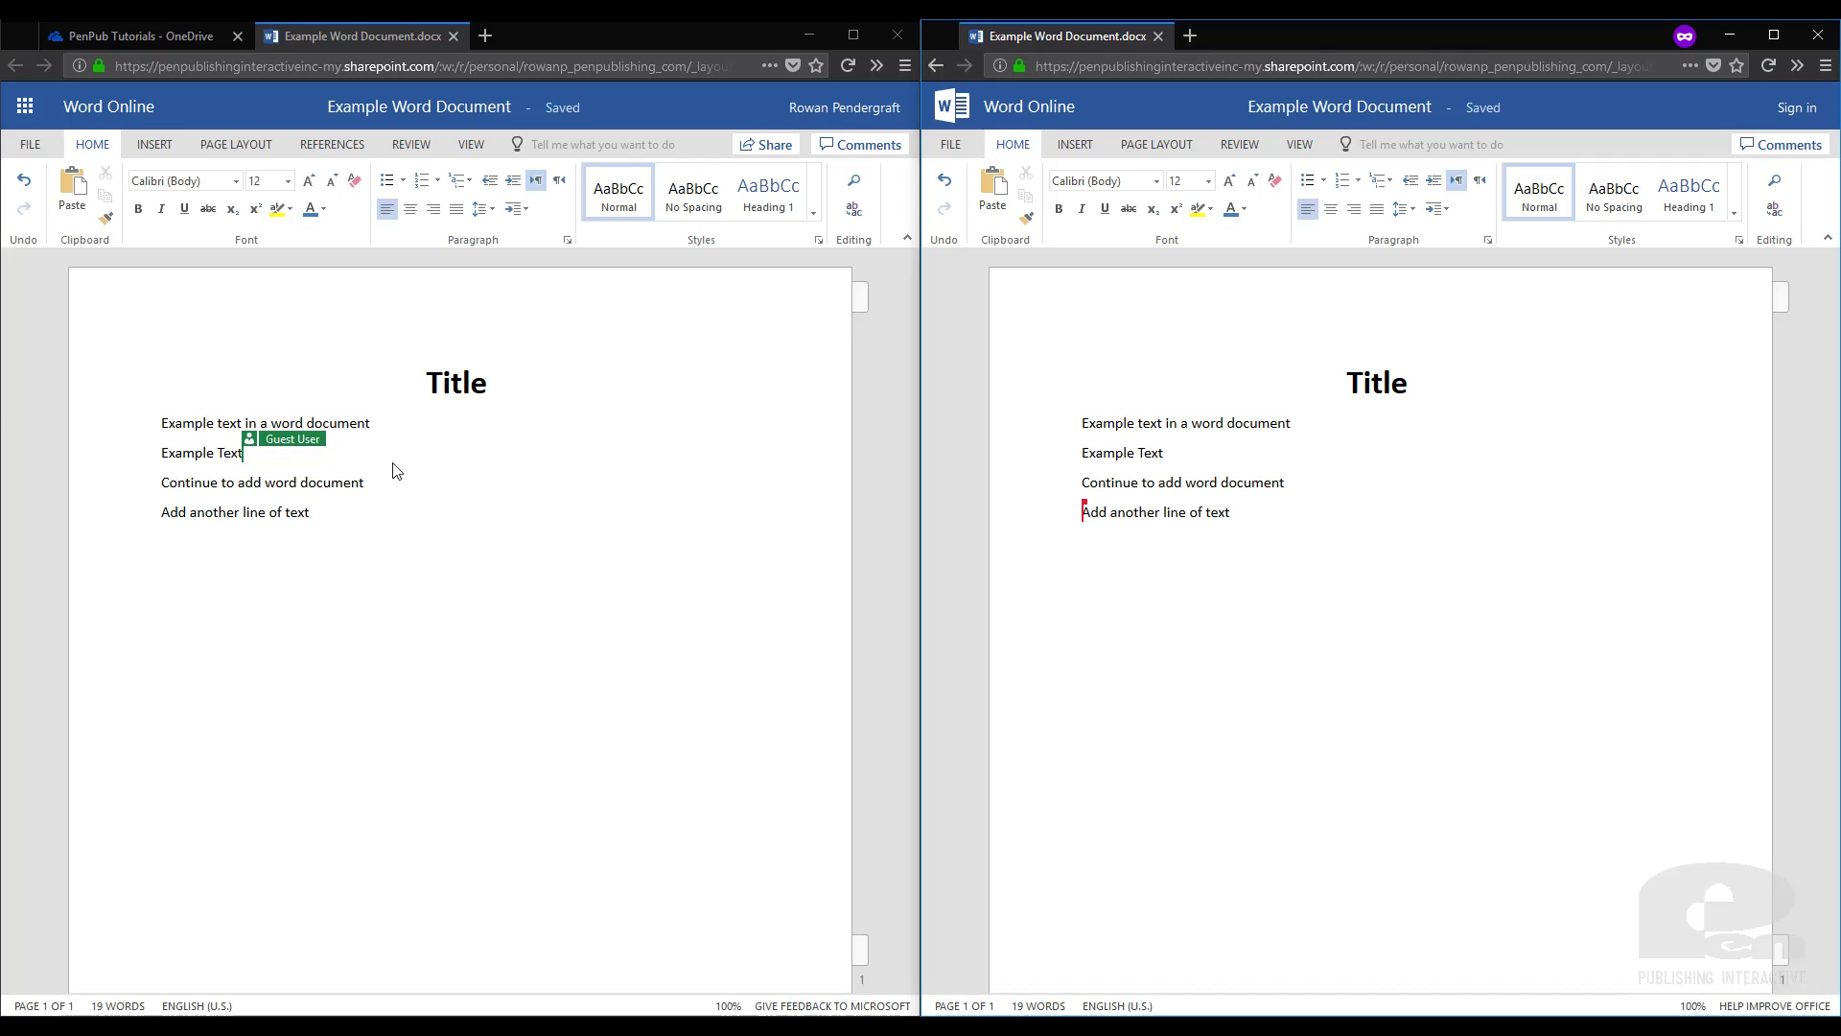
Step: Delete the word "line" so the fourth line reads "Add another of text" in both windows
click(362, 511)
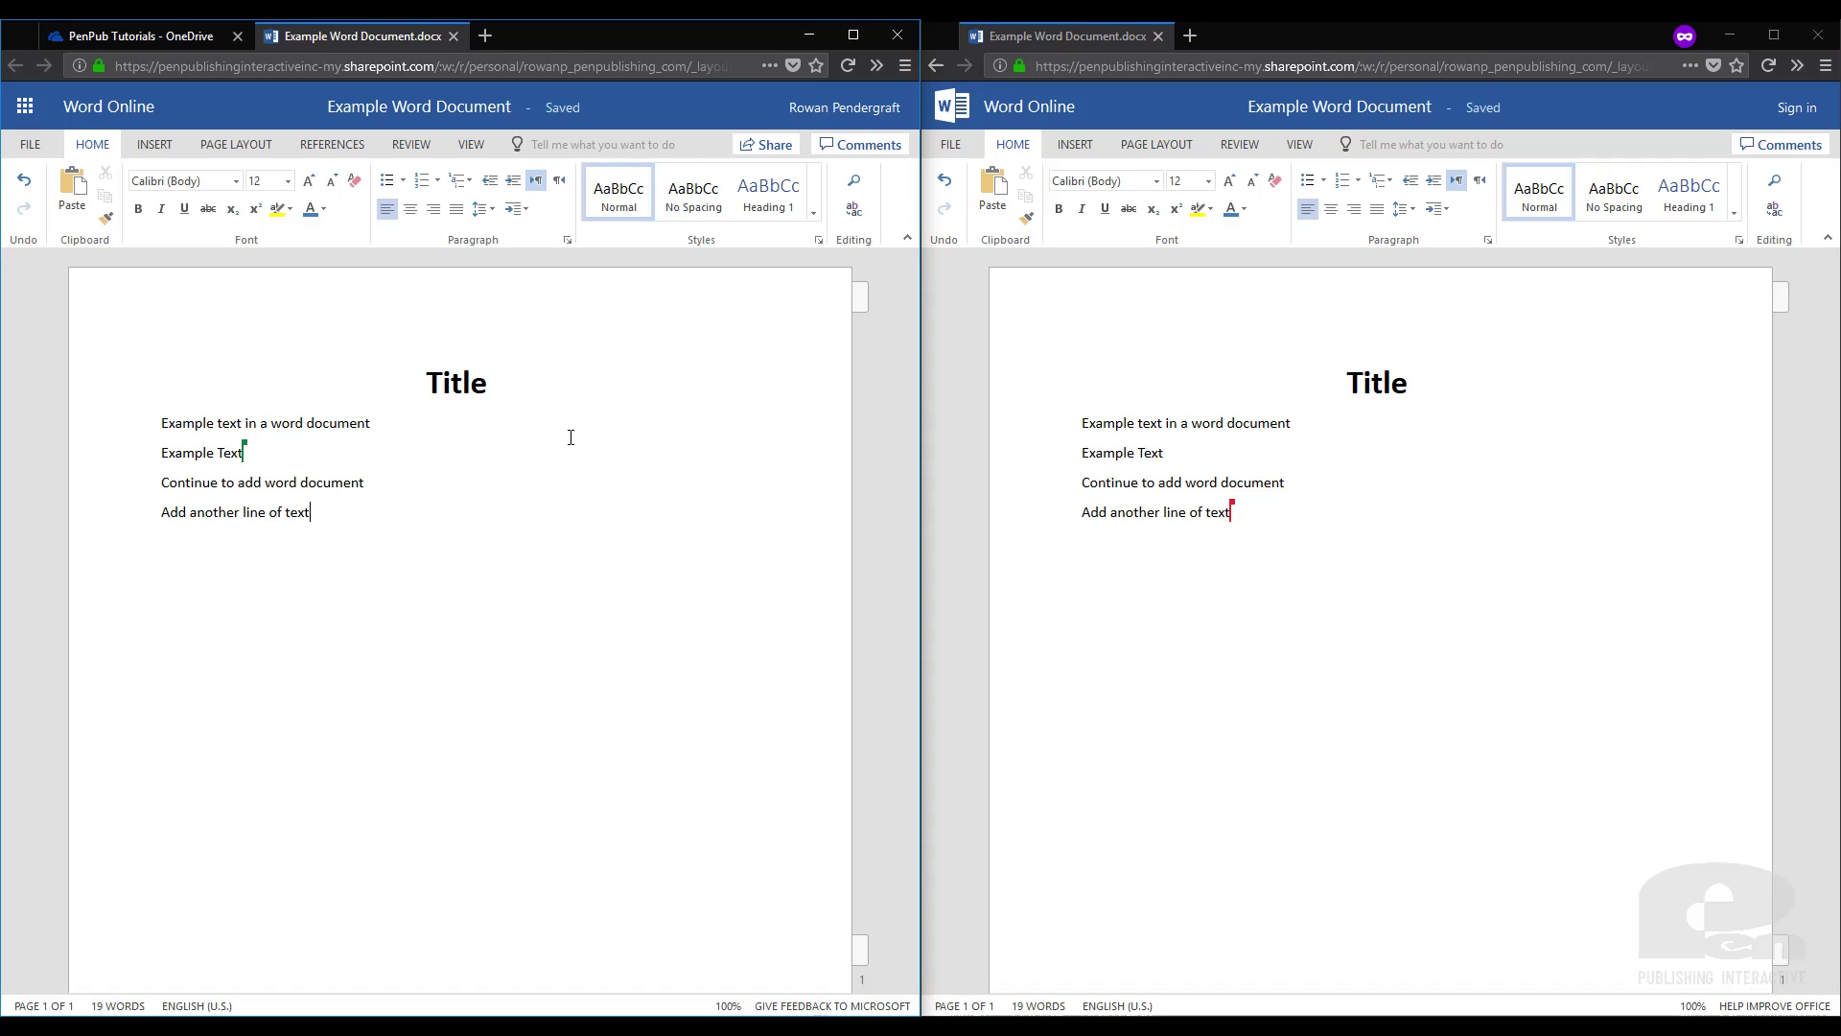
click(244, 512)
key(Delete)
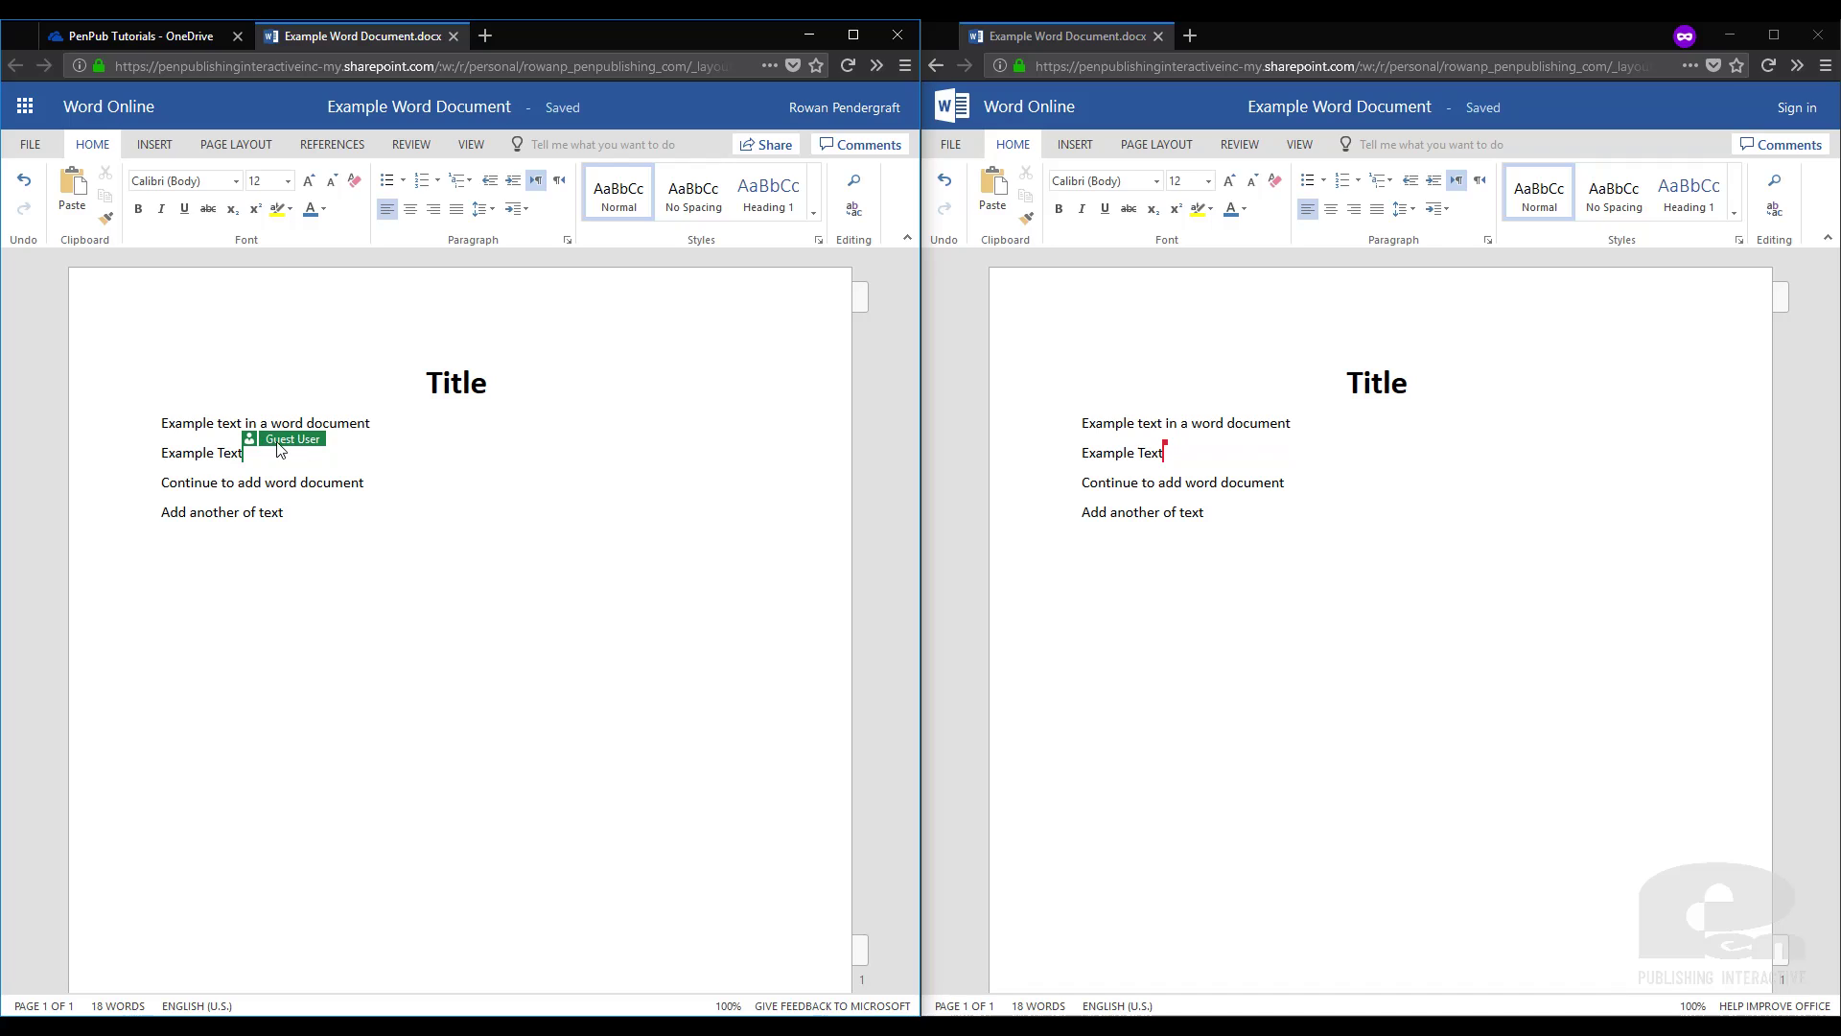
double_click(1109, 454)
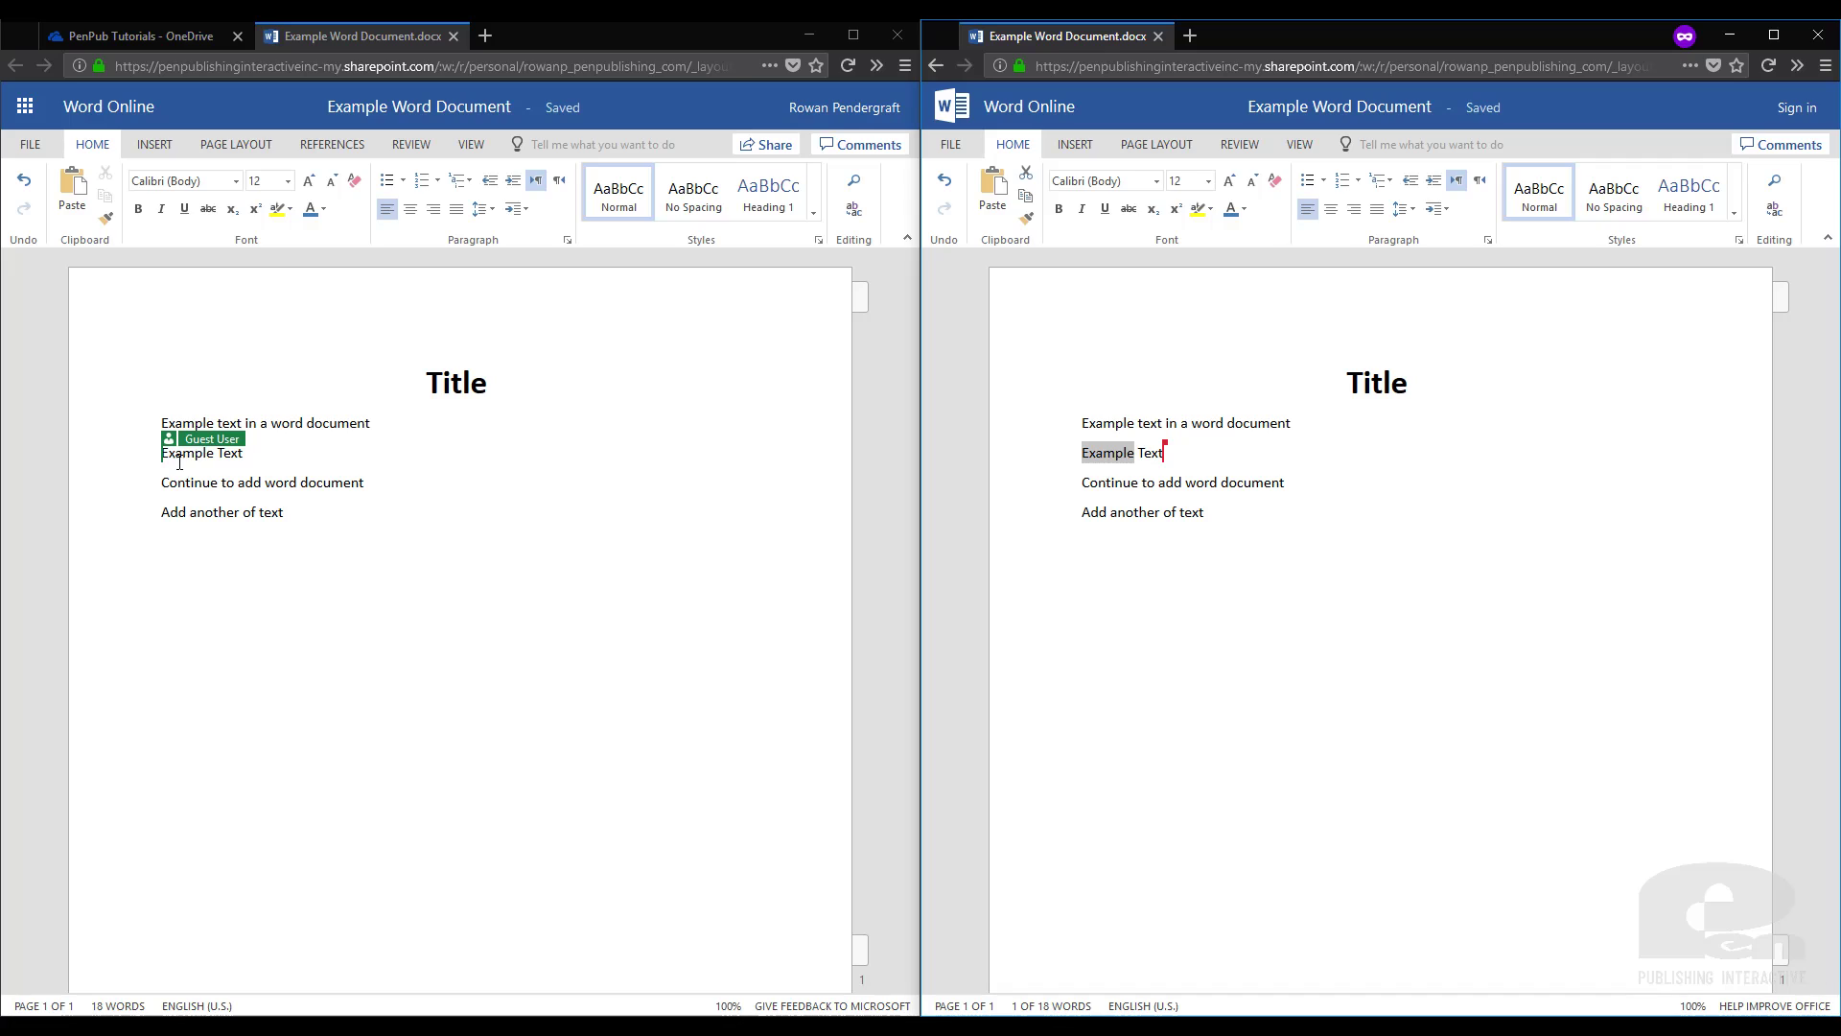
click(347, 513)
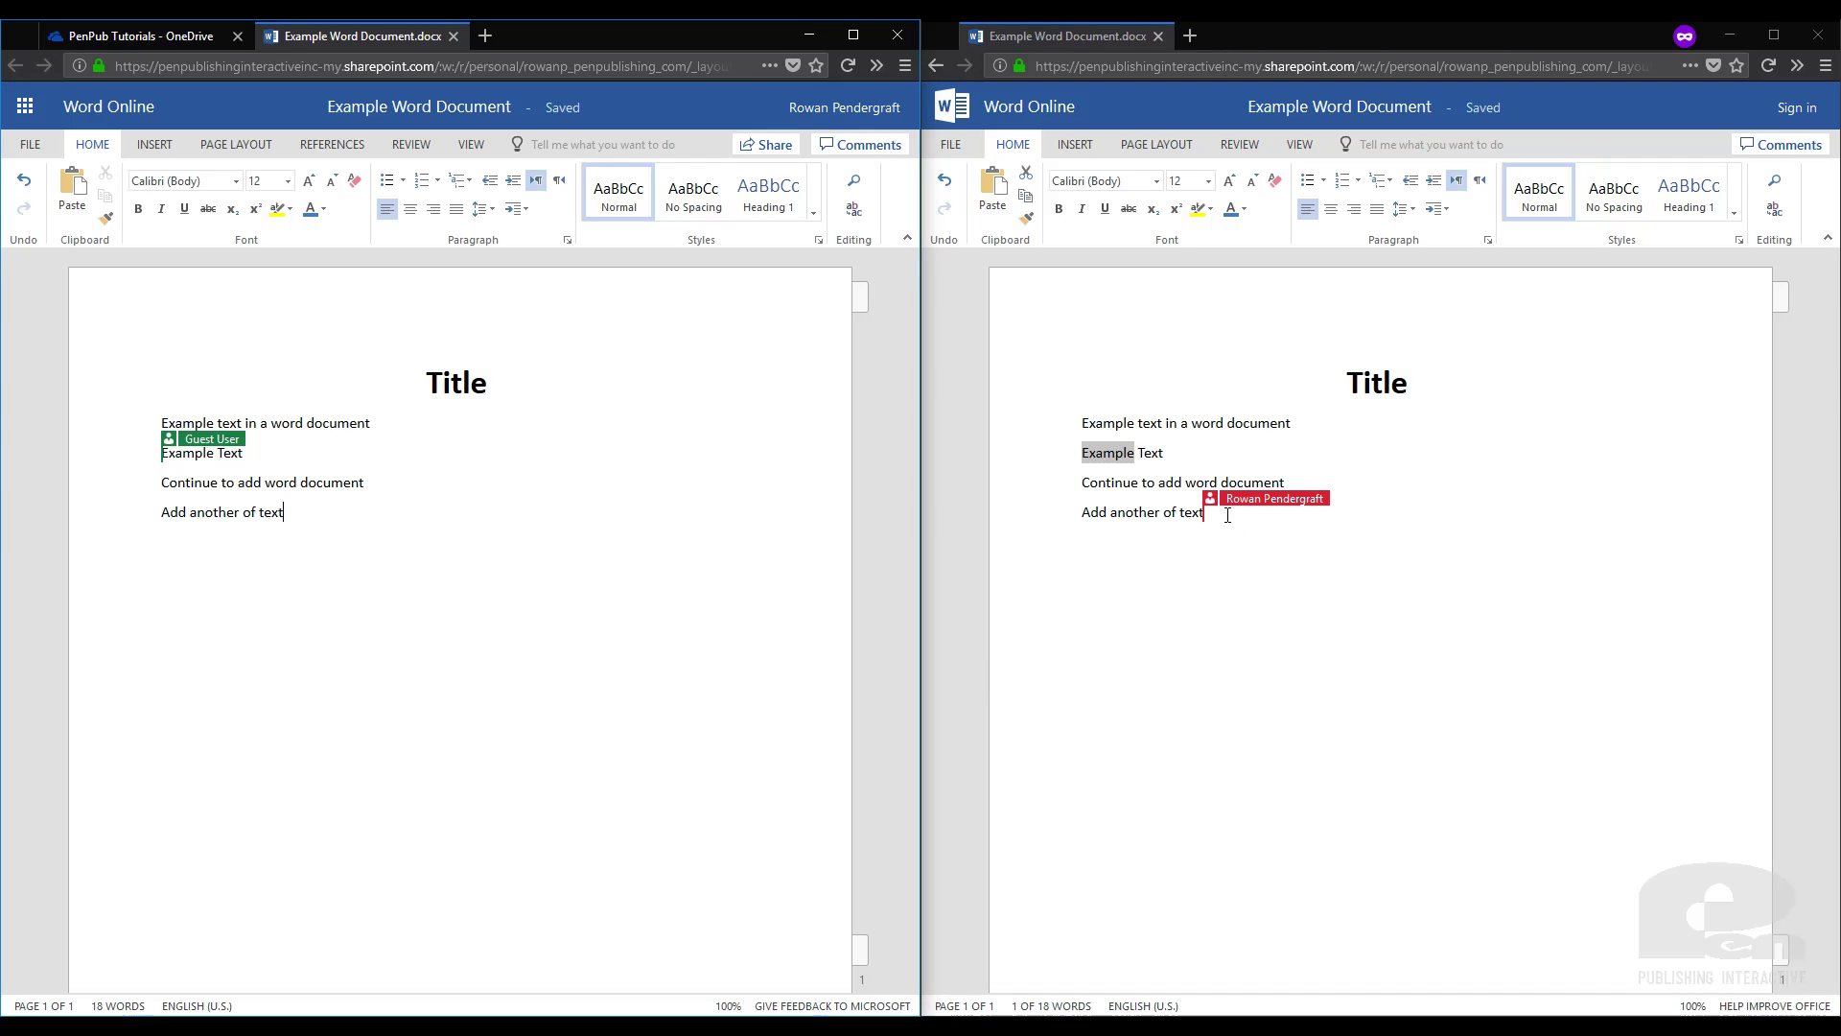